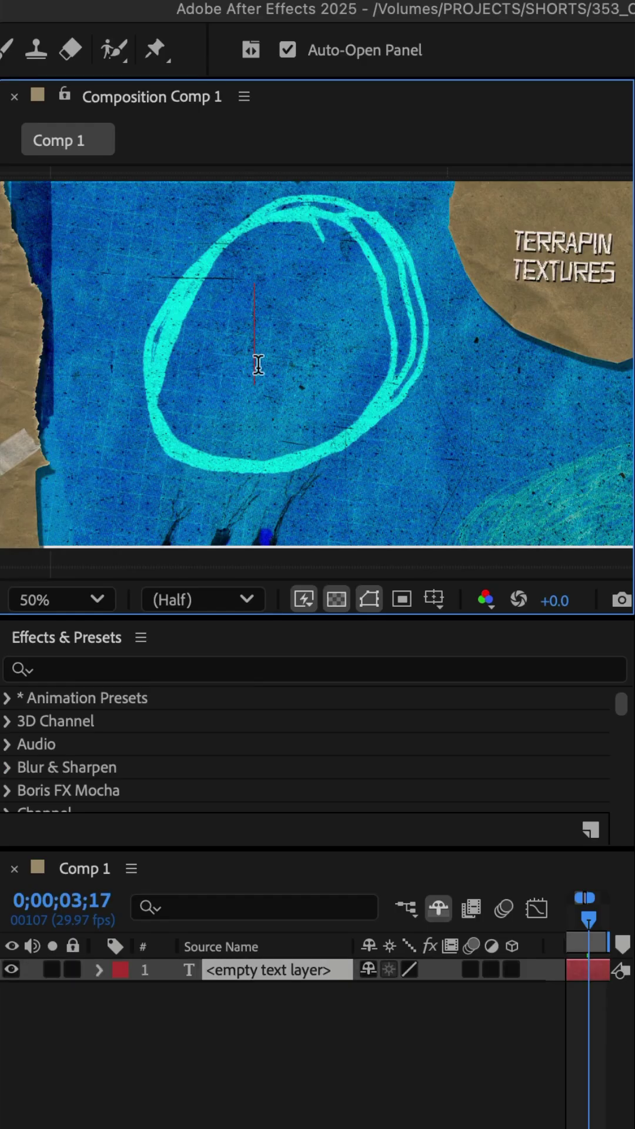
text(IKE)
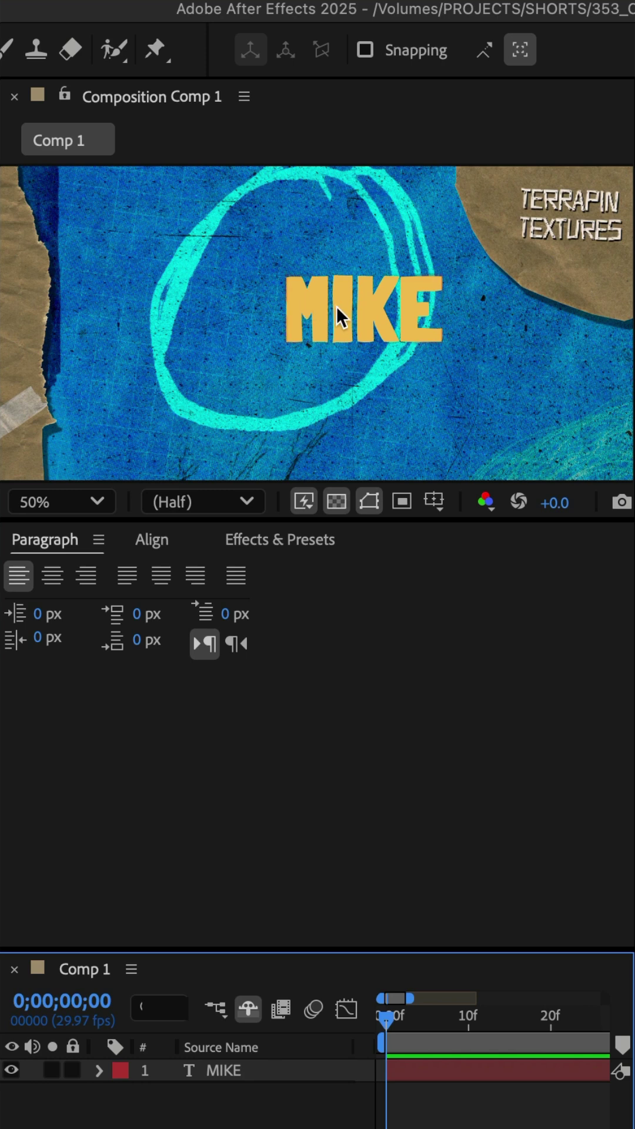
- Center-align the MIKE text layer from the Paragraph panel
click(222, 1064)
key(Return)
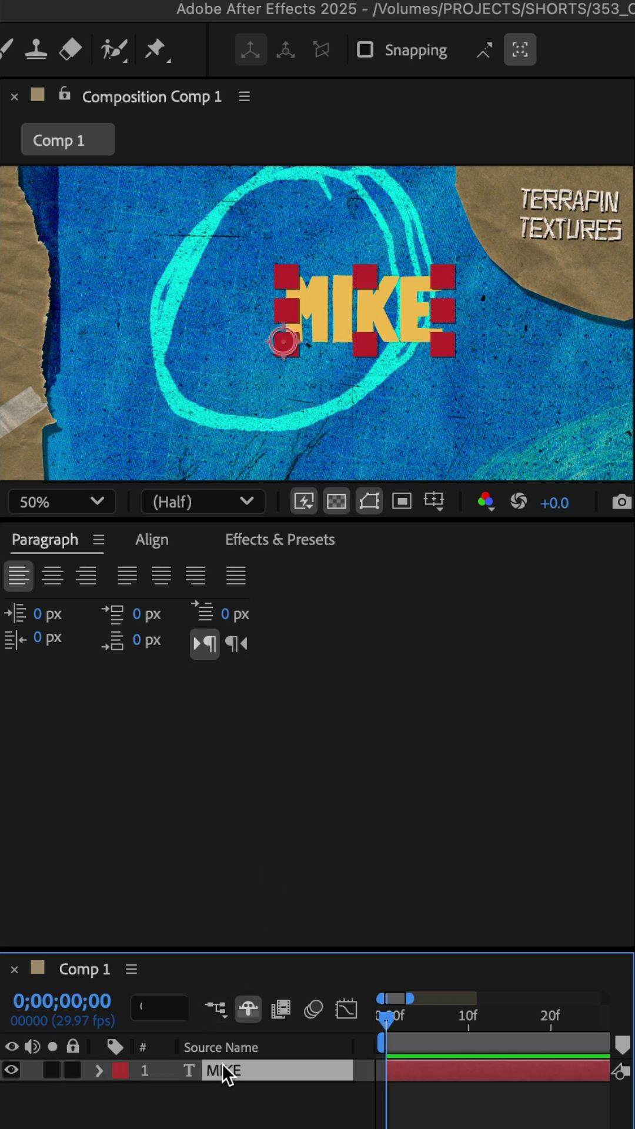
click(41, 542)
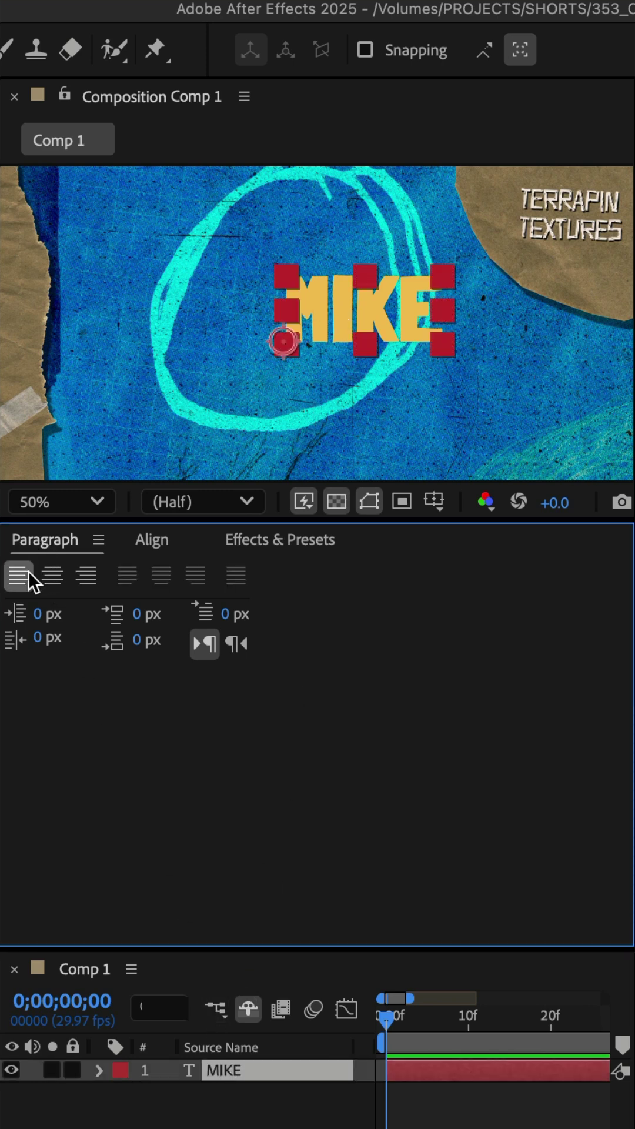
click(54, 576)
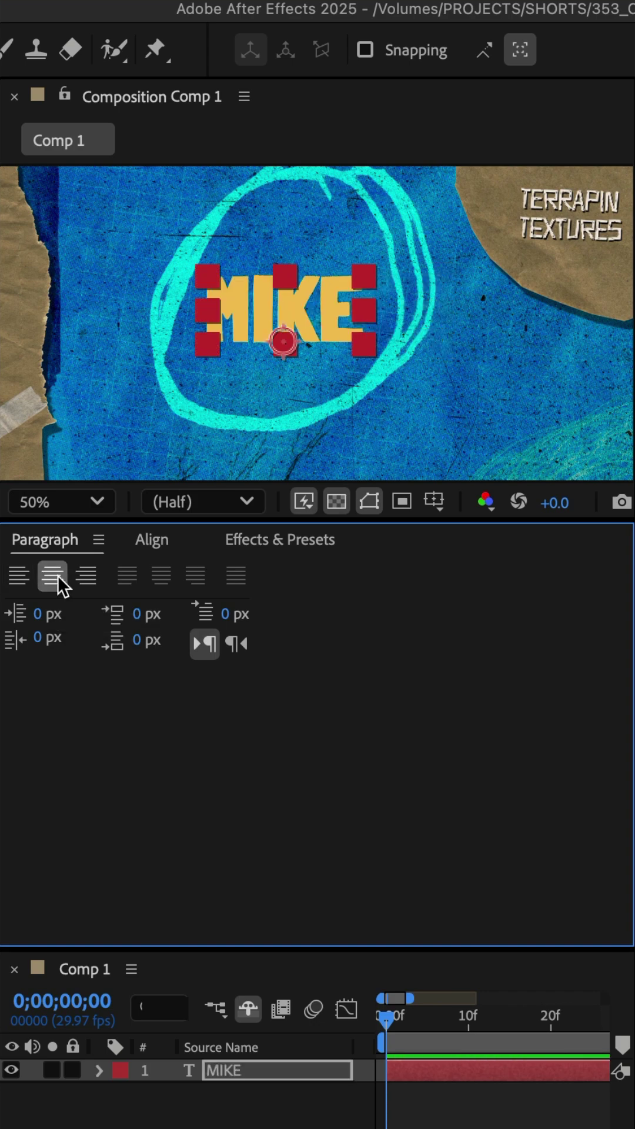
drag(466, 1021, 430, 1022)
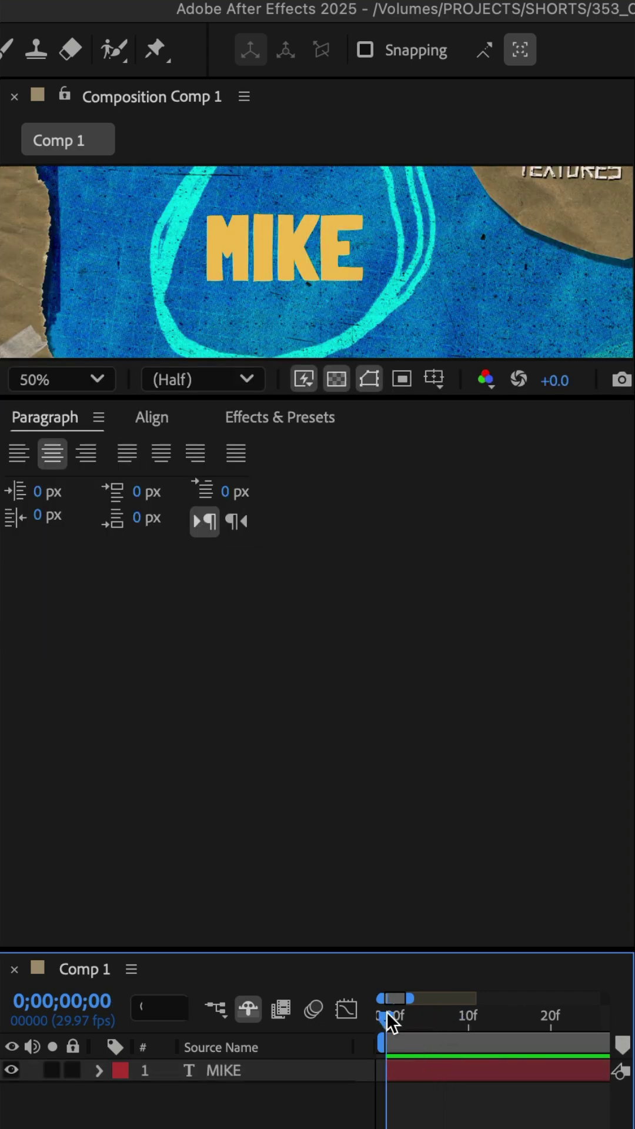
- Select Cycle Word List under Animation Presets > Text > Expressions in Effects & Presets
click(304, 417)
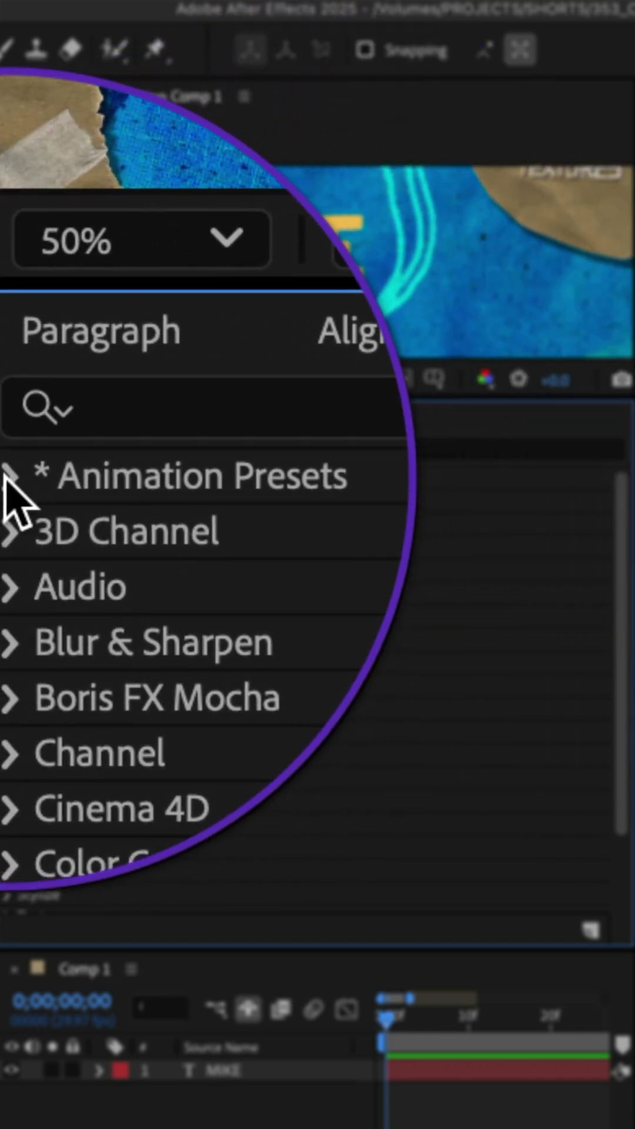
click(7, 478)
scroll(18, 565, down, 3)
scroll(34, 642, down, 2)
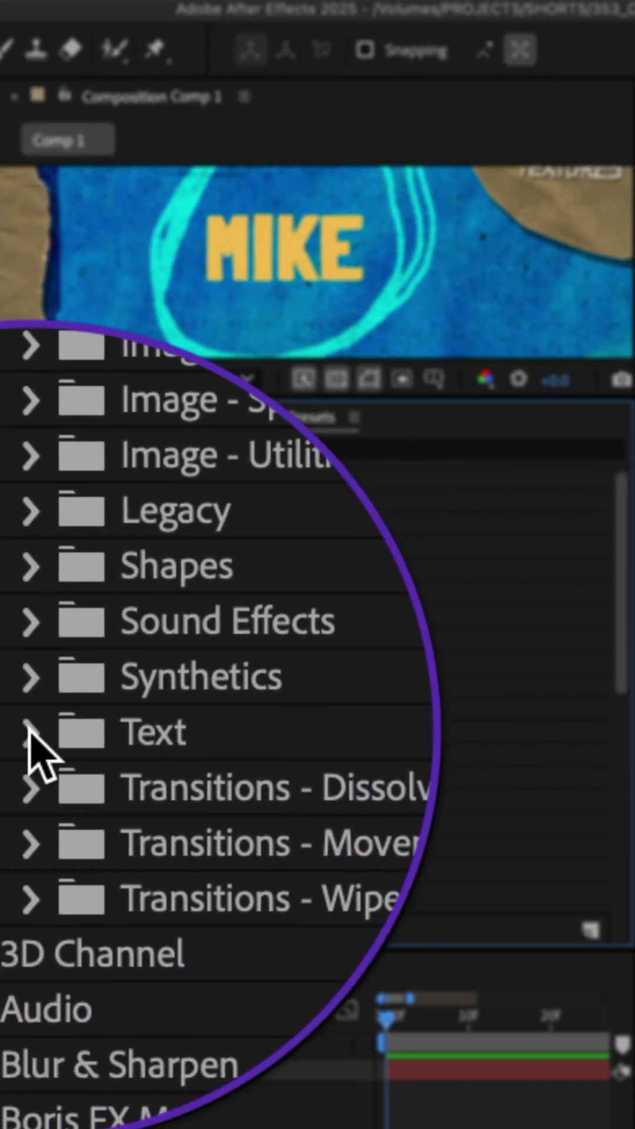
click(29, 730)
scroll(37, 697, down, 5)
scroll(40, 723, up, 1)
scroll(51, 680, up, 1)
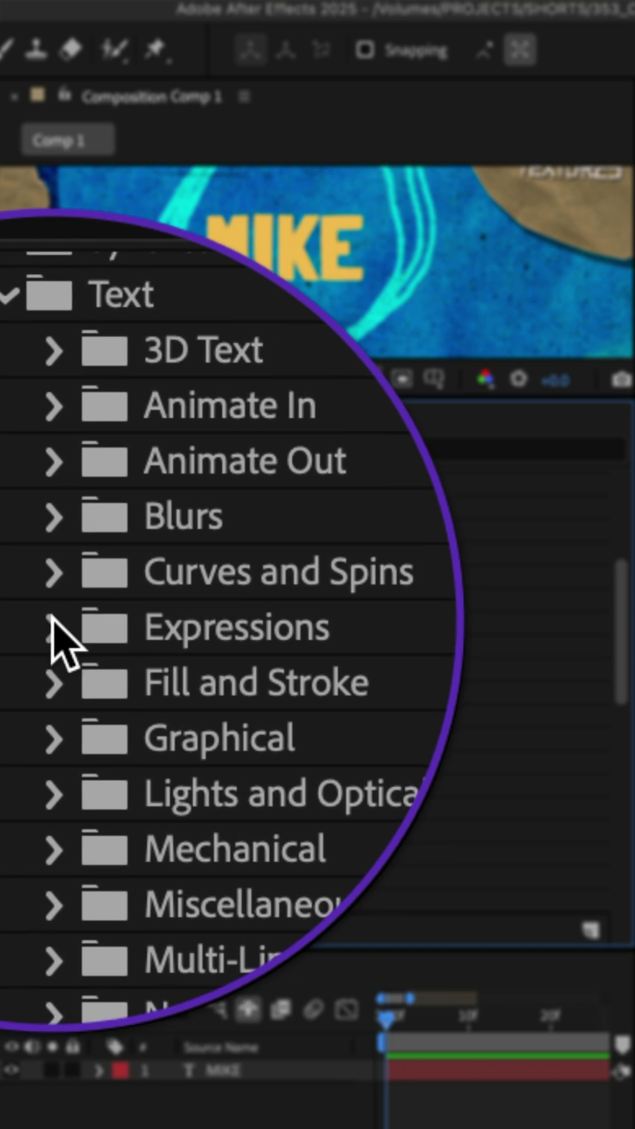
click(53, 626)
click(168, 668)
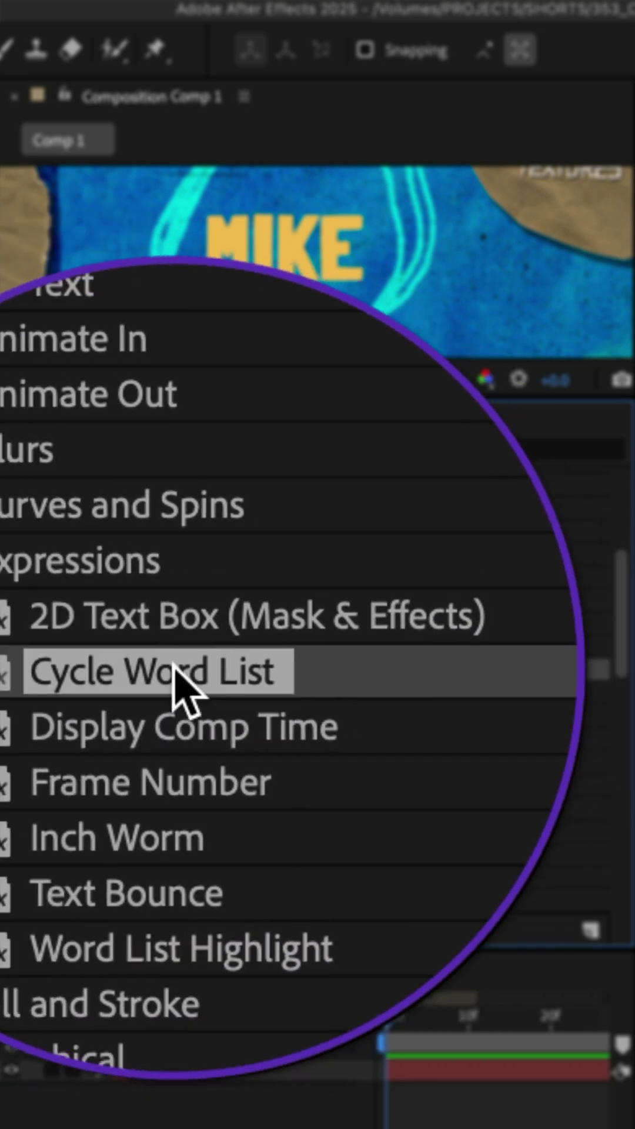
- Drag the Cycle Word List preset onto the MIKE layer
drag(174, 666, 273, 291)
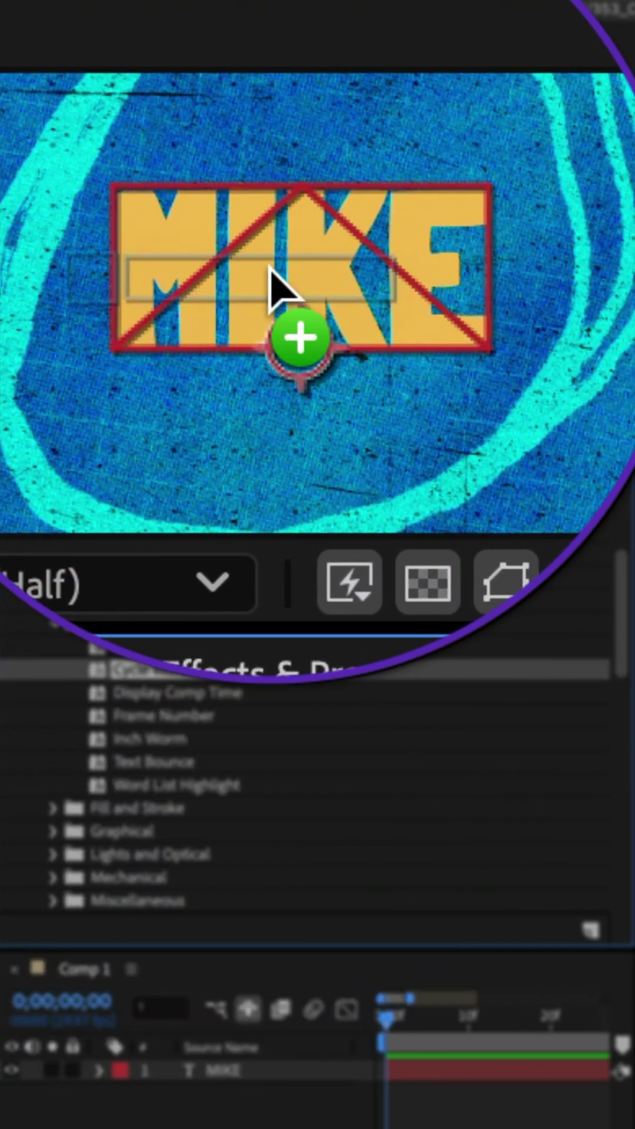
drag(274, 291, 246, 1008)
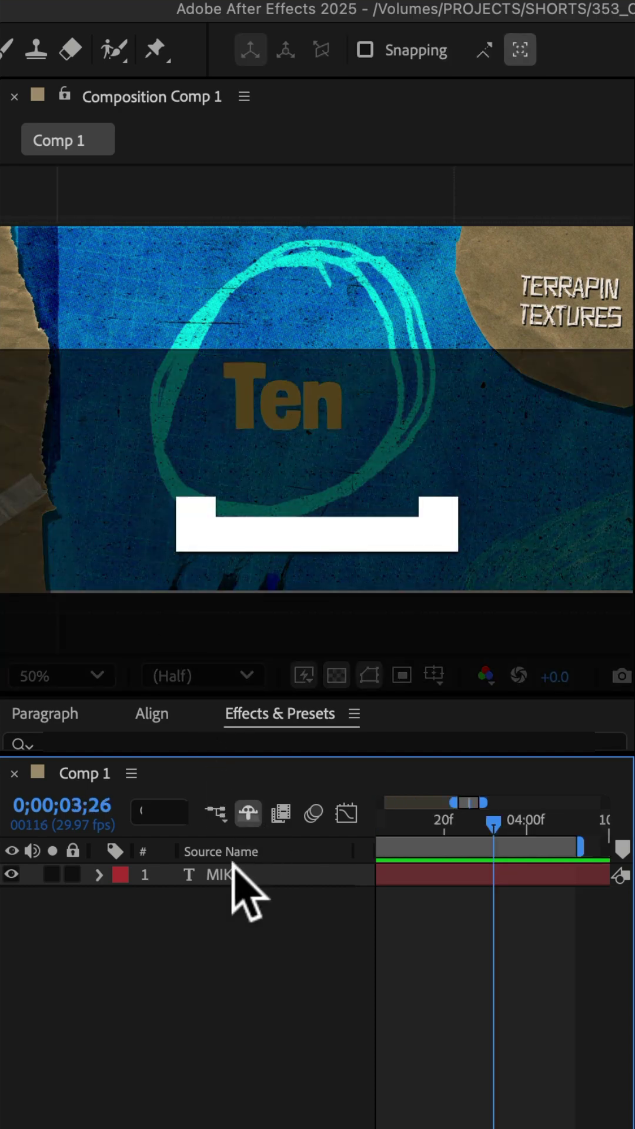
- Reveal the MIKE layer's Source Text expression with E and scrub back to earlier words
click(234, 868)
key(e)
key(e)
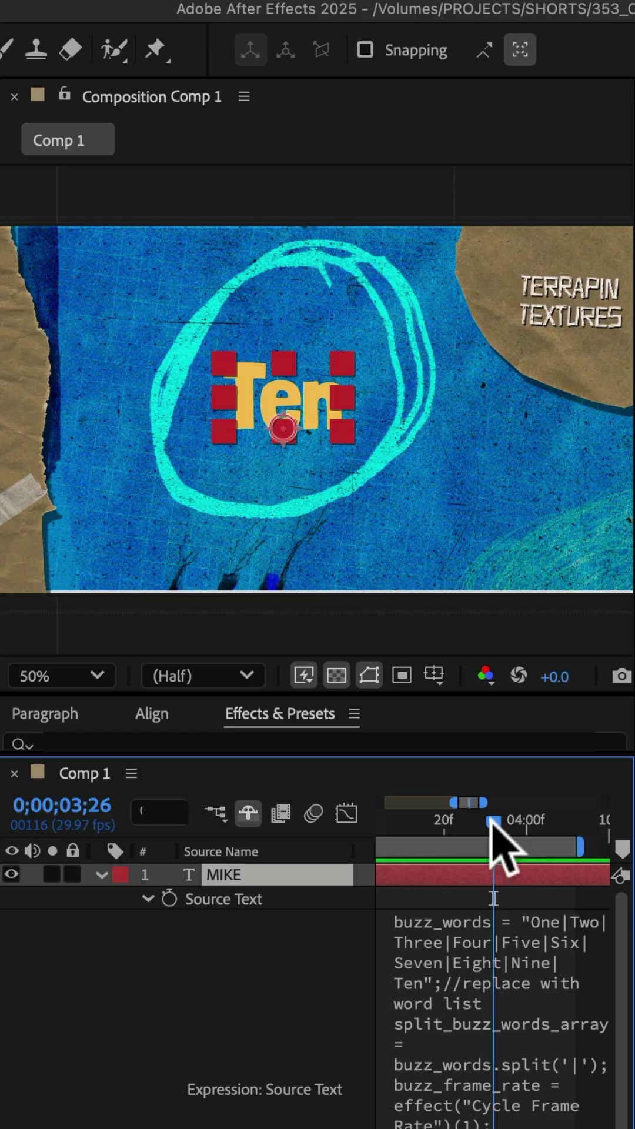
drag(507, 847, 350, 848)
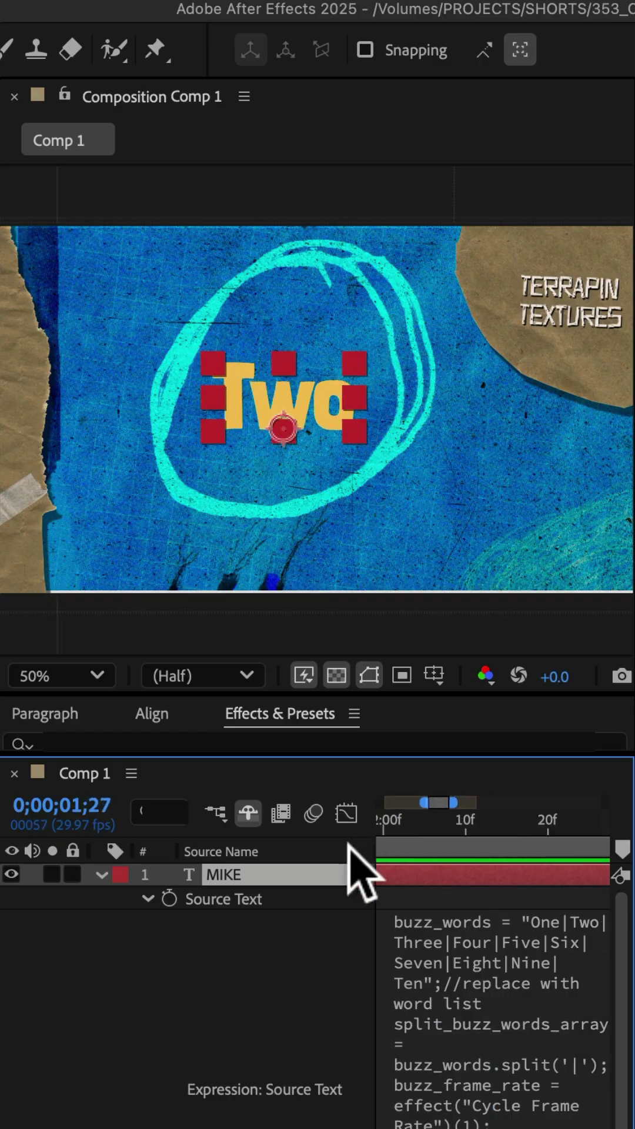